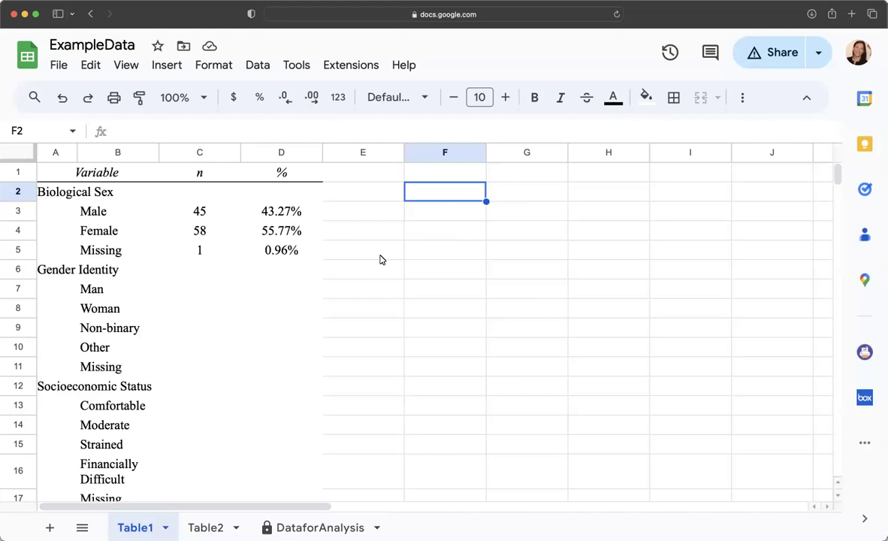
# - Insert a chart from the Biological Sex categories and their counts in cells B3:C5
pyautogui.click(95, 214)
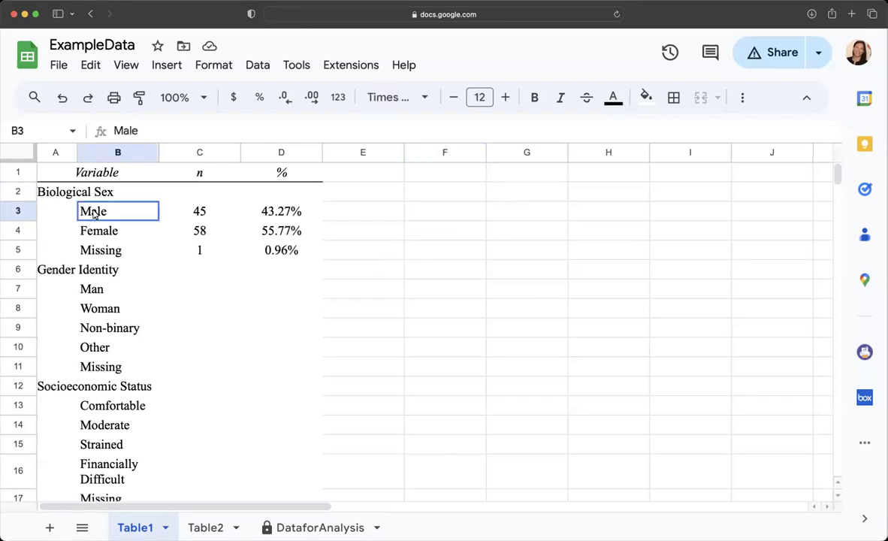
pyautogui.moveTo(94, 214); pyautogui.dragTo(226, 268)
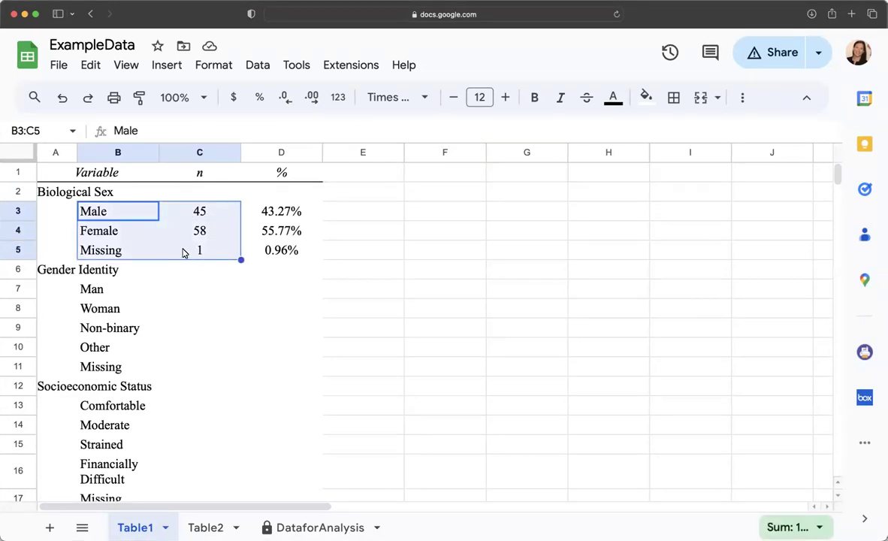
pyautogui.click(122, 219)
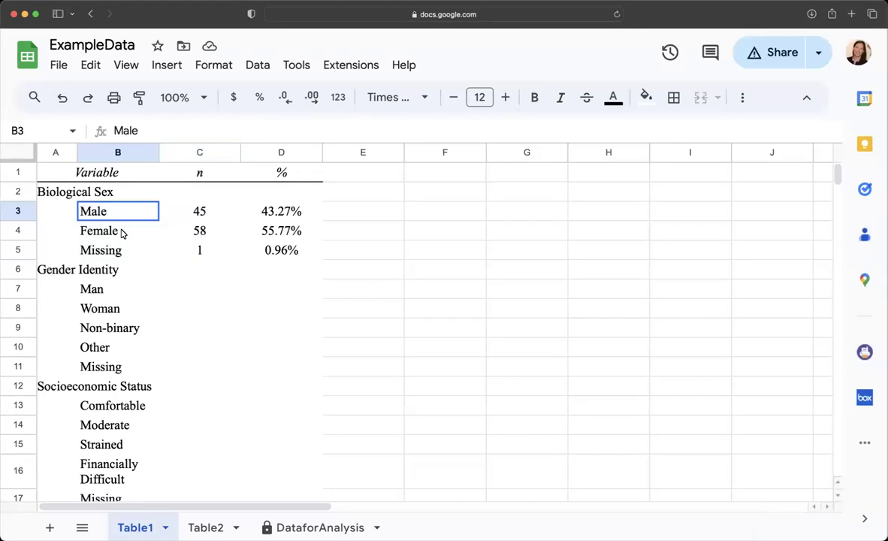
pyautogui.moveTo(122, 233); pyautogui.dragTo(223, 255)
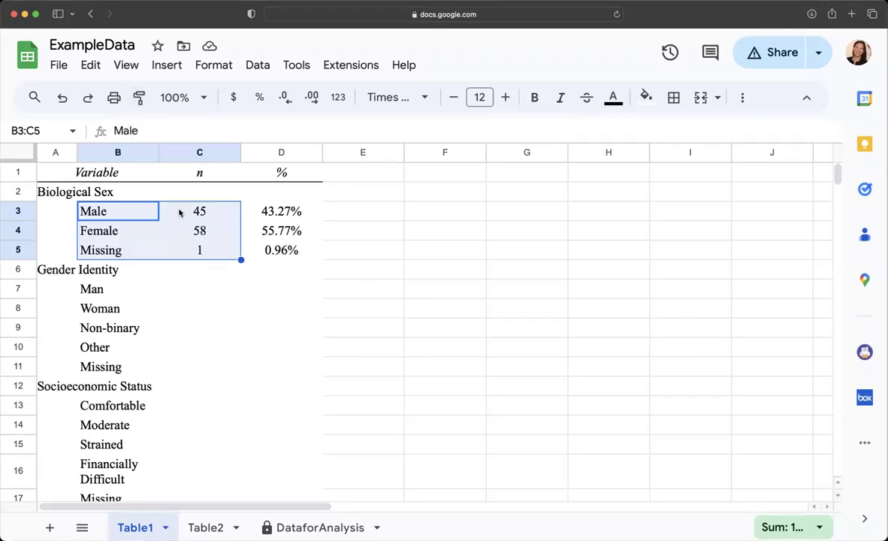
pyautogui.click(105, 215)
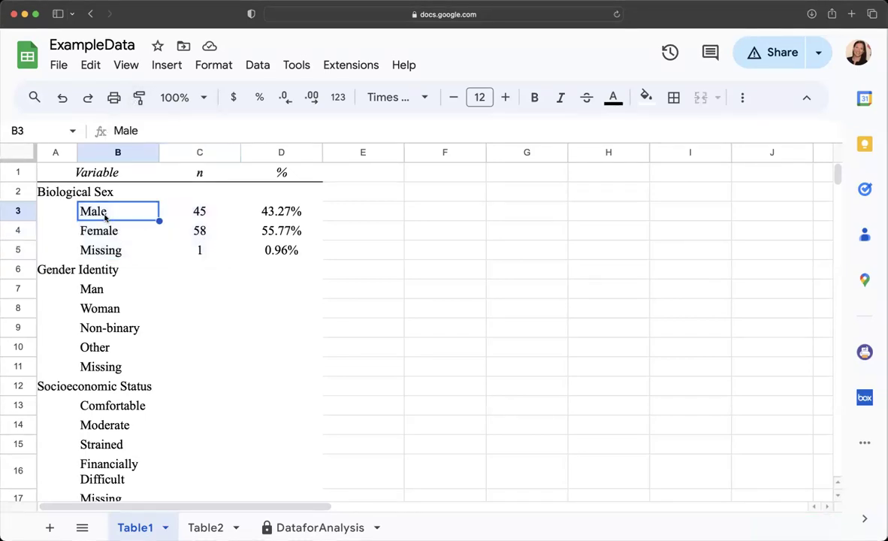
pyautogui.moveTo(105, 216); pyautogui.dragTo(214, 253)
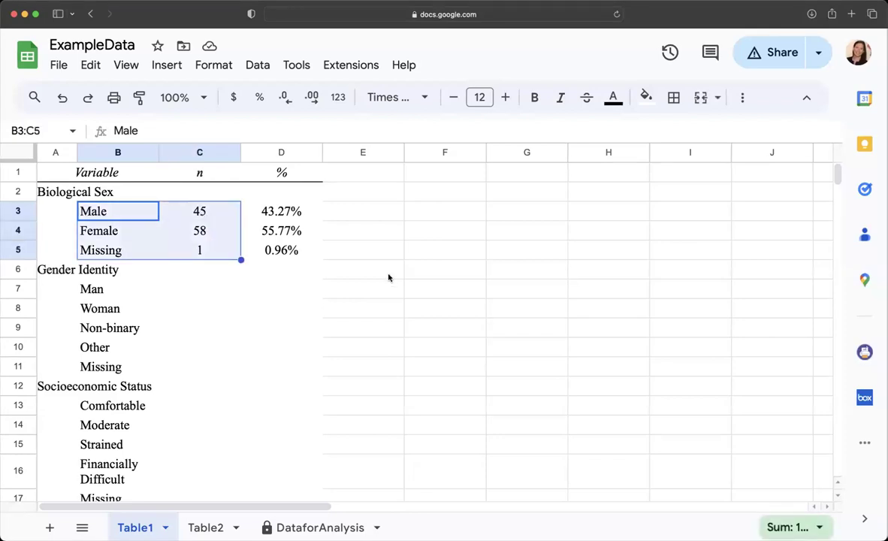
pyautogui.click(166, 65)
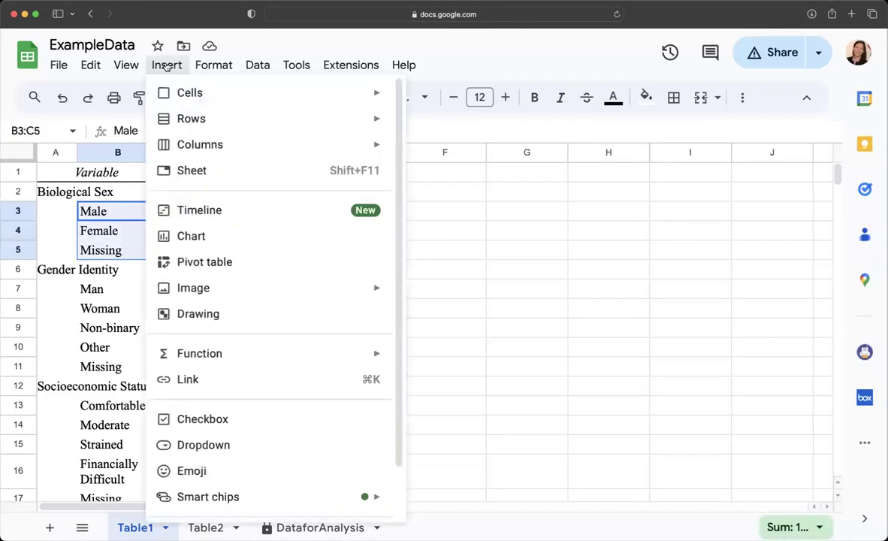
pyautogui.click(194, 237)
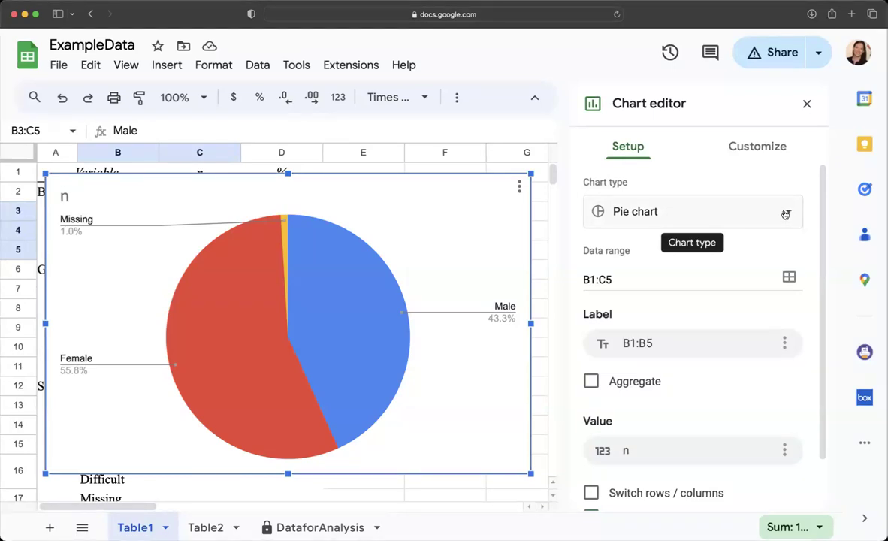
# - Change the chart type to a standard column chart
pyautogui.click(791, 213)
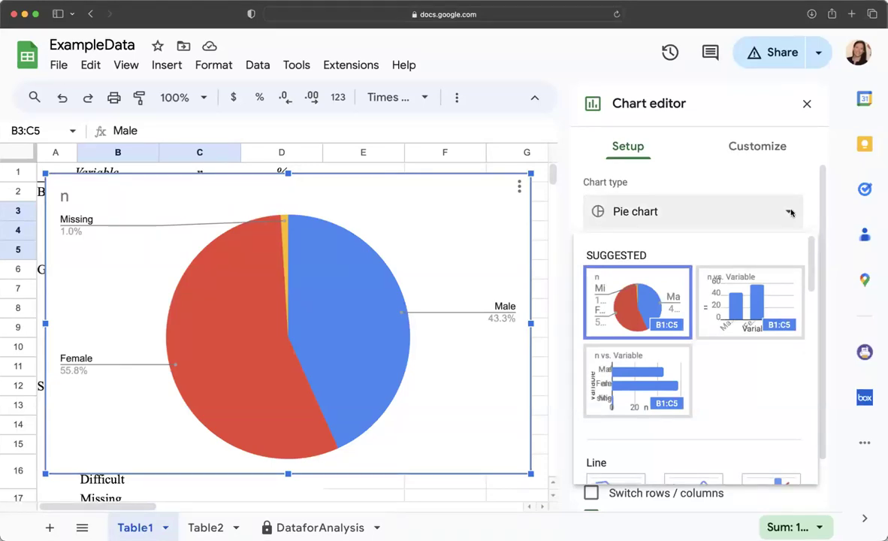
pyautogui.click(760, 307)
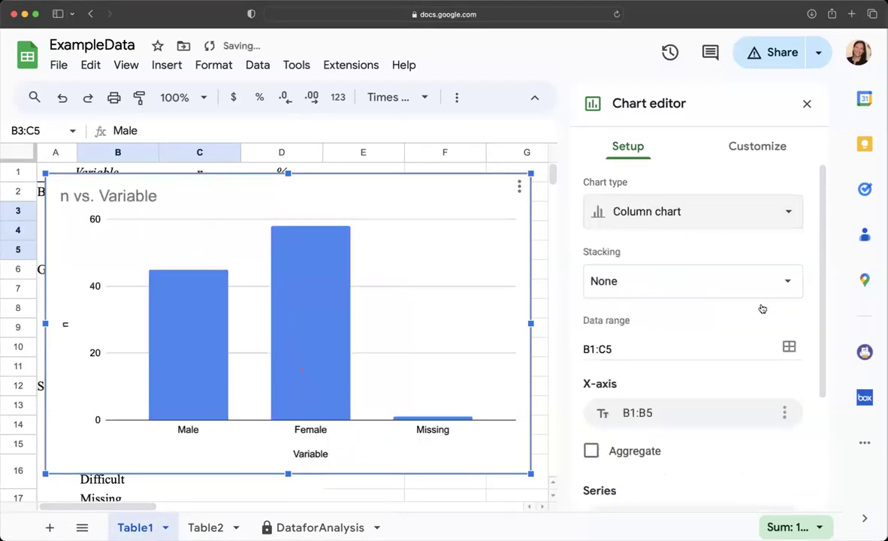
pyautogui.click(786, 217)
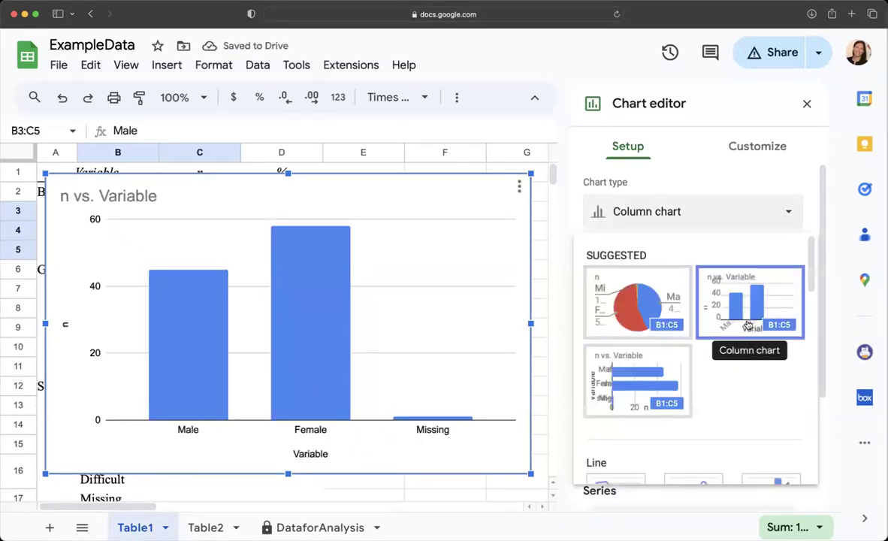
pyautogui.scroll(-2, 749, 324)
pyautogui.scroll(-5, 749, 324)
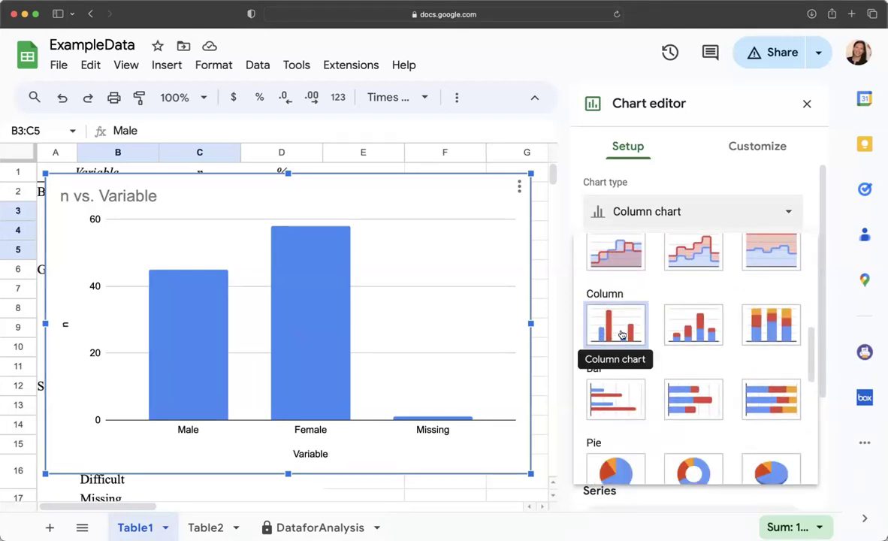
pyautogui.click(622, 335)
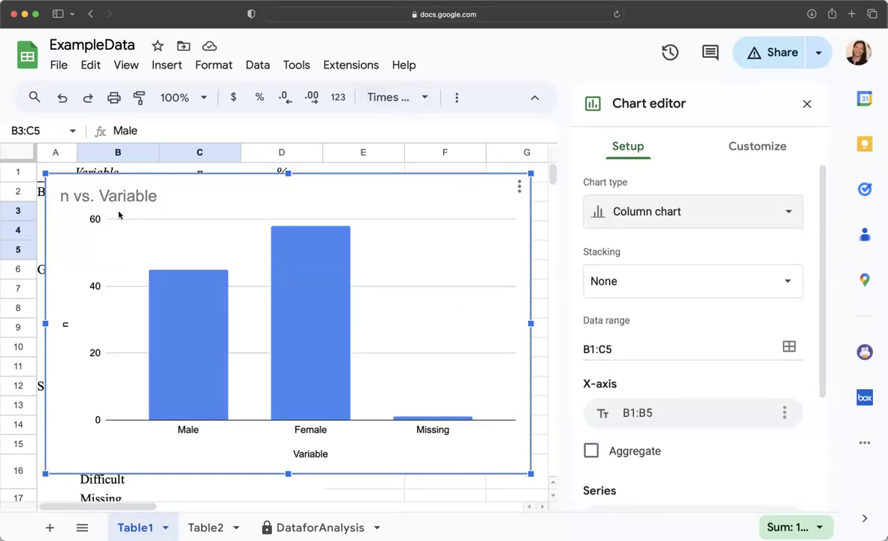
# - Undo the accidental changes to the table cells that feed the chart
pyautogui.press('super+z')
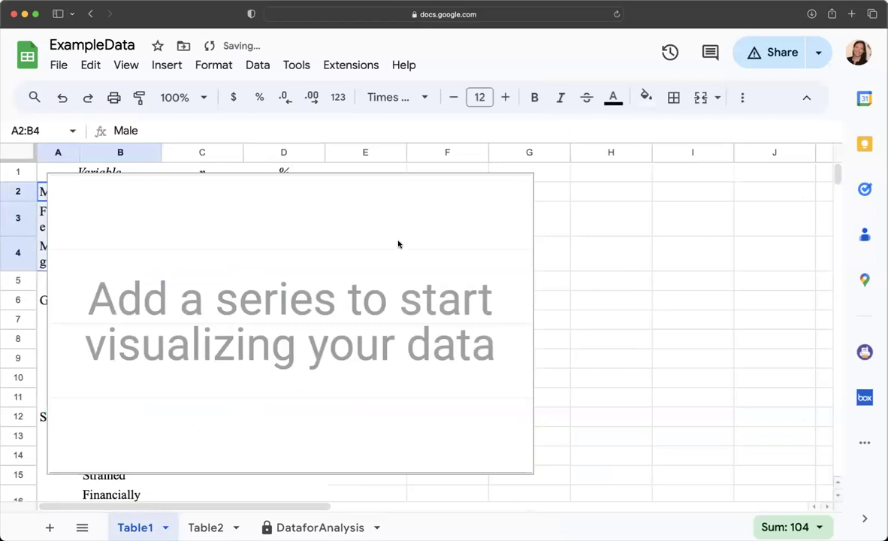
pyautogui.press('super+z')
# - Delete the column chart's title "n vs. Variable"
pyautogui.click(131, 201)
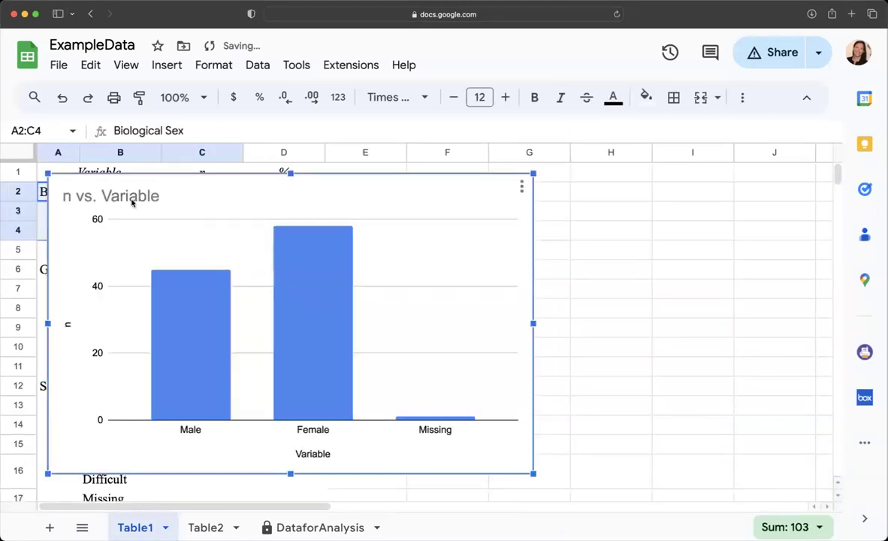
pyautogui.doubleClick(125, 195)
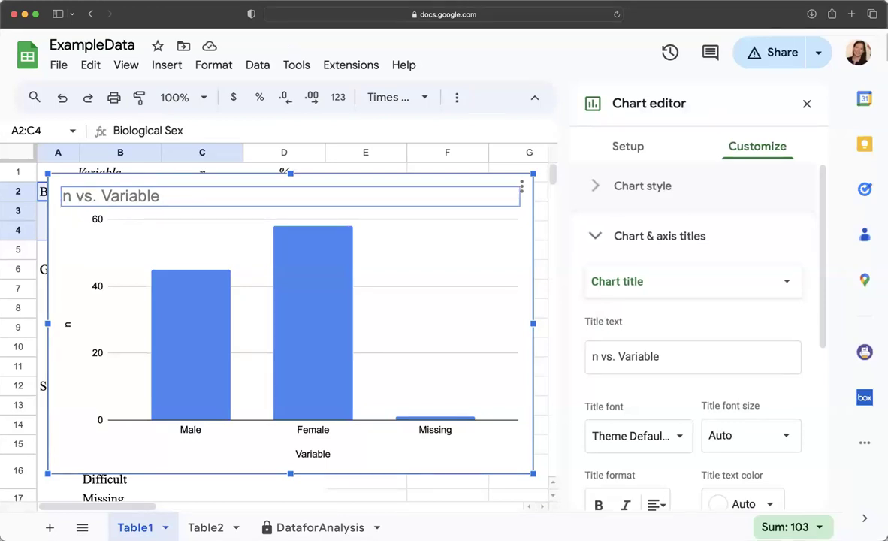
pyautogui.press('Delete')
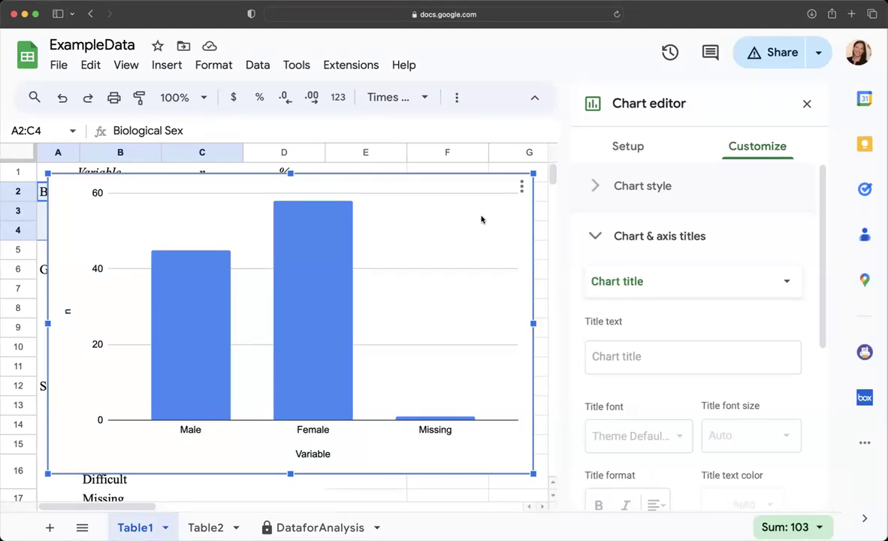
# - Set the overall chart font to Serif in the chart style settings
pyautogui.click(600, 187)
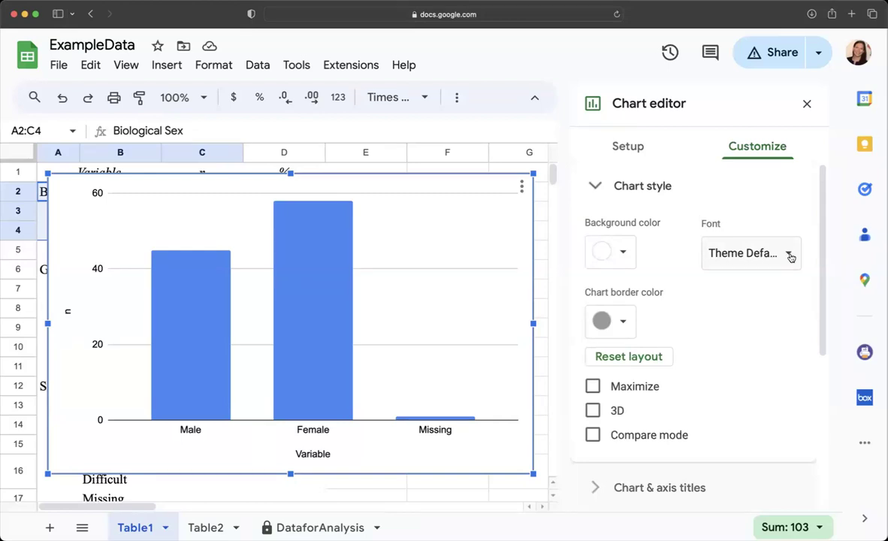
pyautogui.click(738, 255)
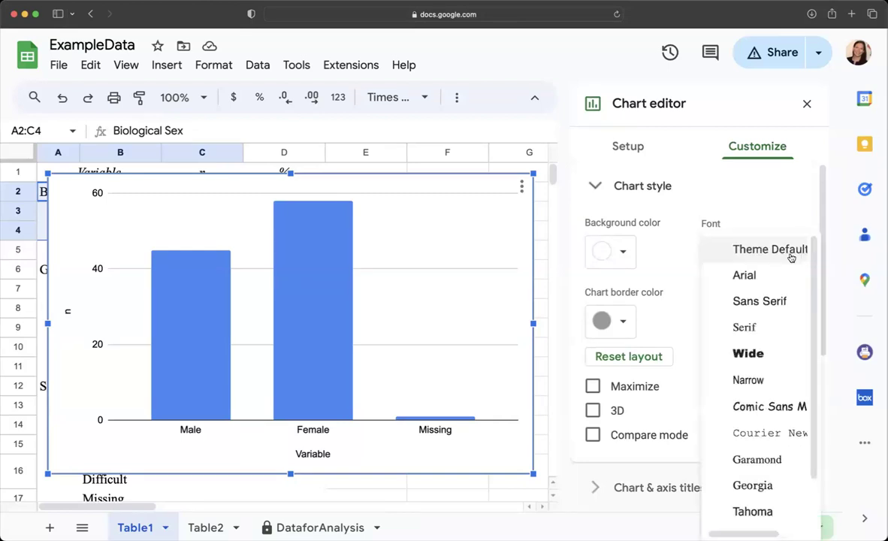
pyautogui.click(747, 327)
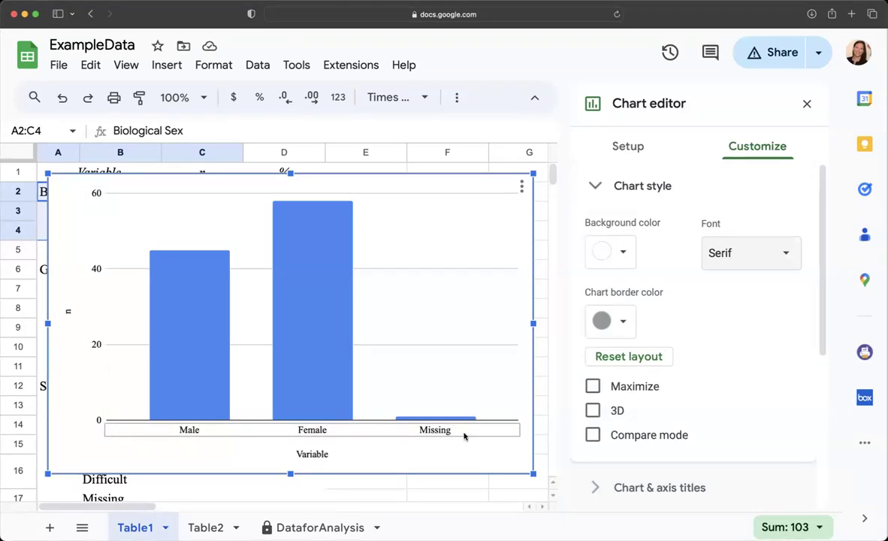
# - Turn off the vertical axis's major gridlines and turn on its major ticks
pyautogui.click(410, 271)
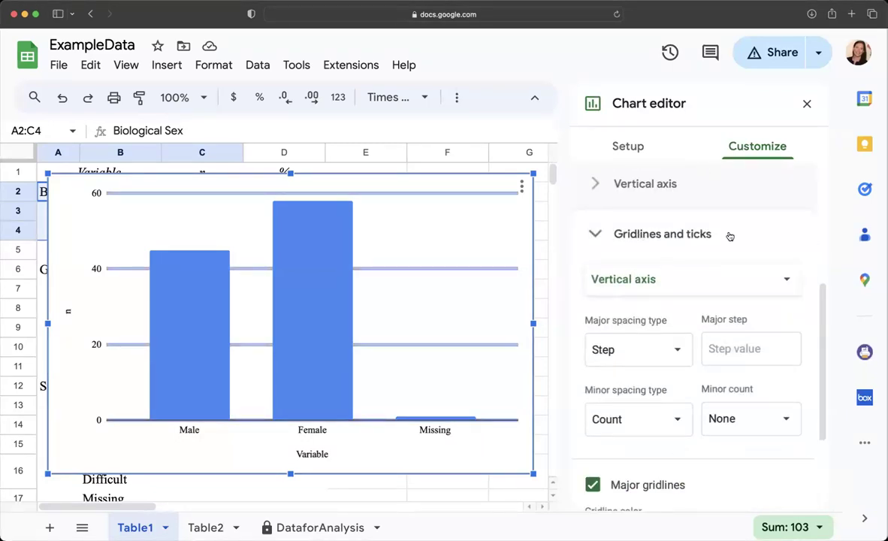
pyautogui.scroll(-3, 583, 372)
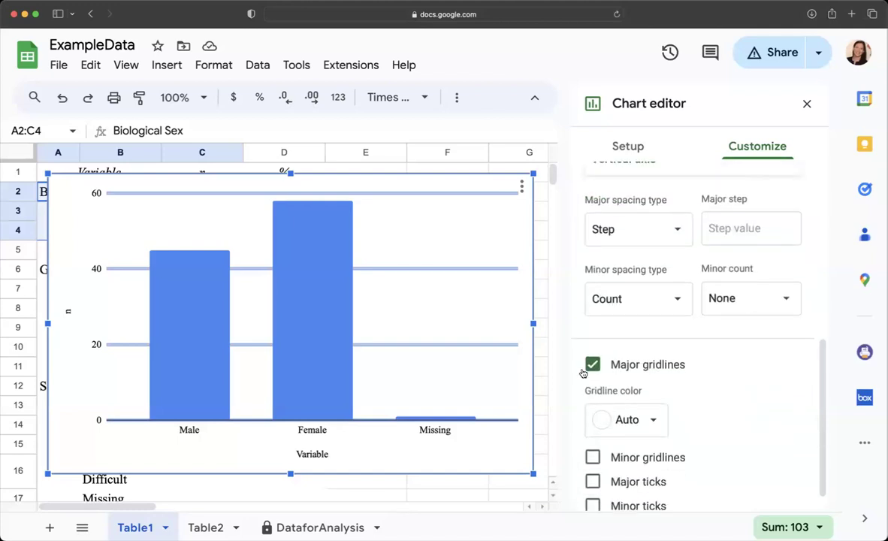
pyautogui.click(592, 364)
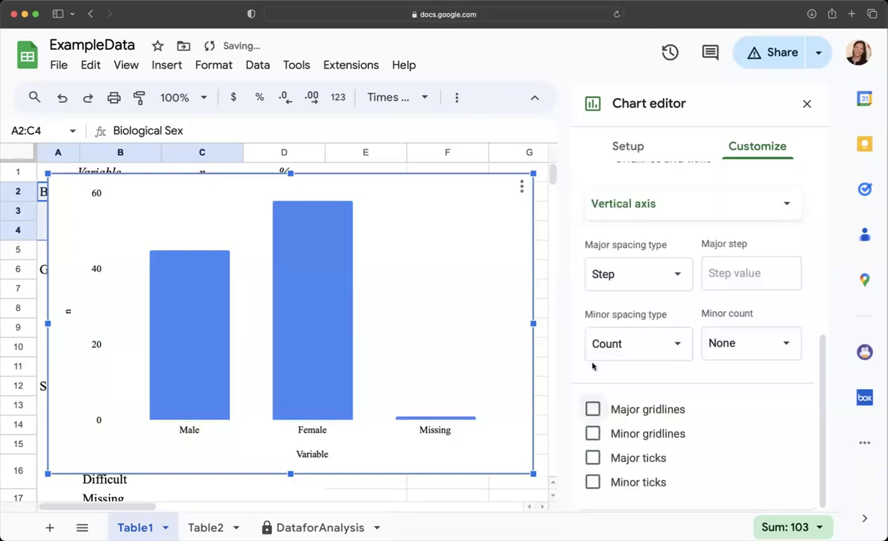
pyautogui.click(592, 458)
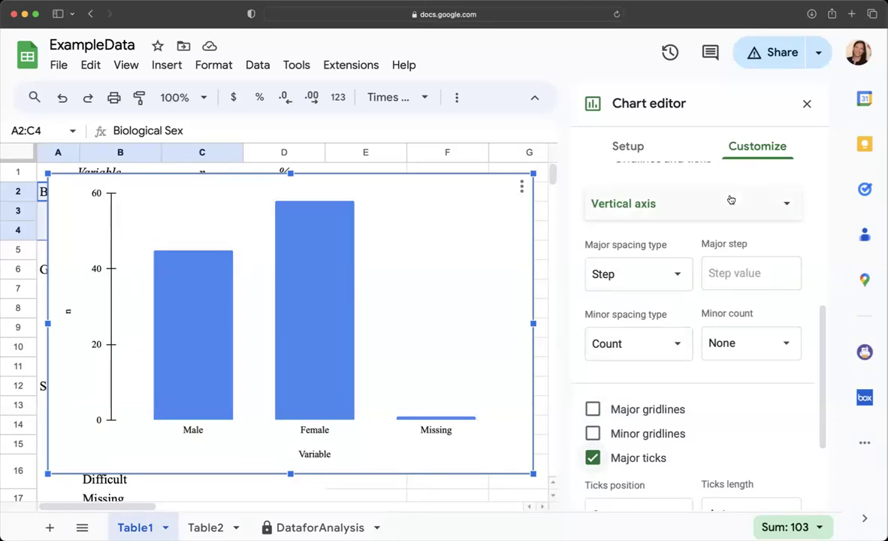
# - Give the horizontal axis a line by enabling its major ticks, and remove the tick marks themselves
pyautogui.scroll(1, 676, 226)
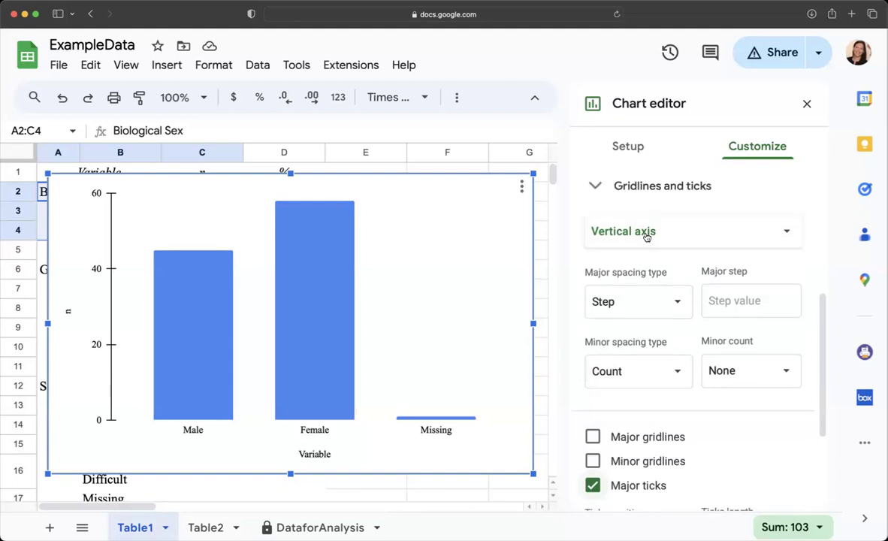
pyautogui.click(793, 233)
pyautogui.click(674, 205)
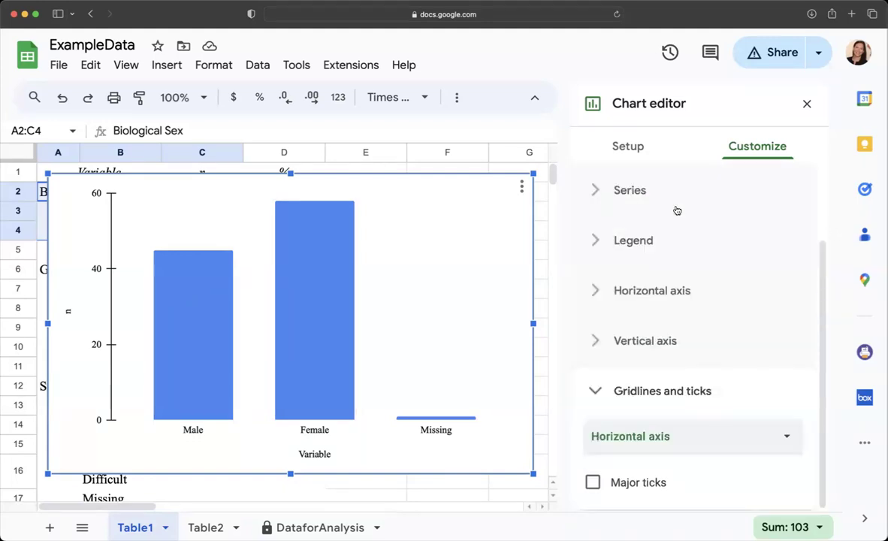
pyautogui.click(592, 483)
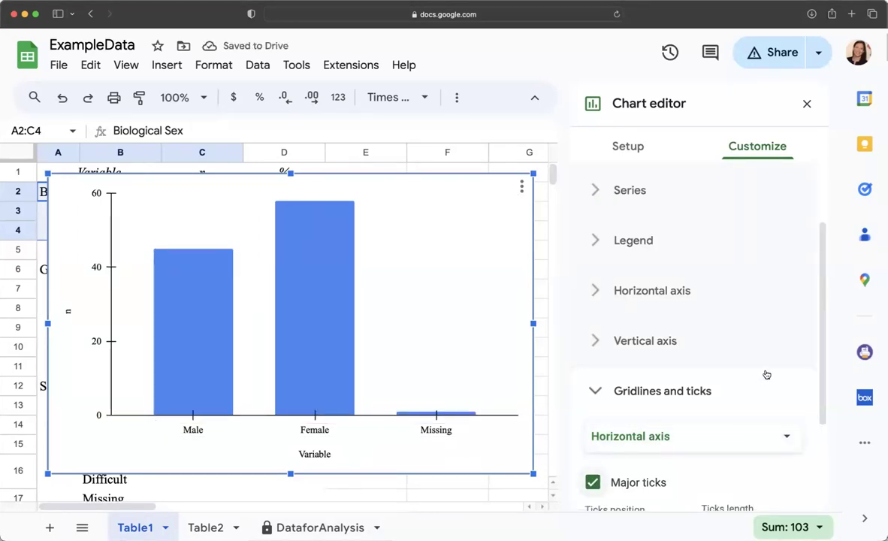
pyautogui.scroll(-4, 767, 372)
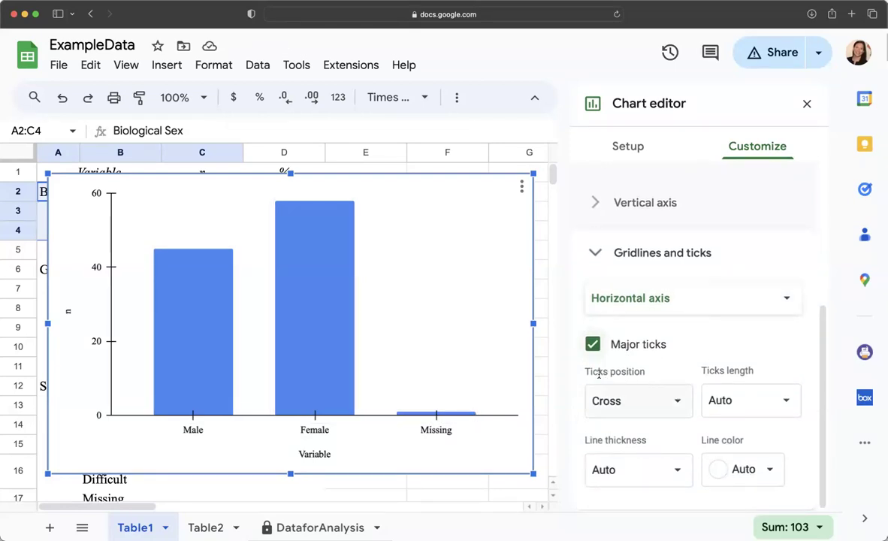
pyautogui.click(678, 398)
pyautogui.click(629, 321)
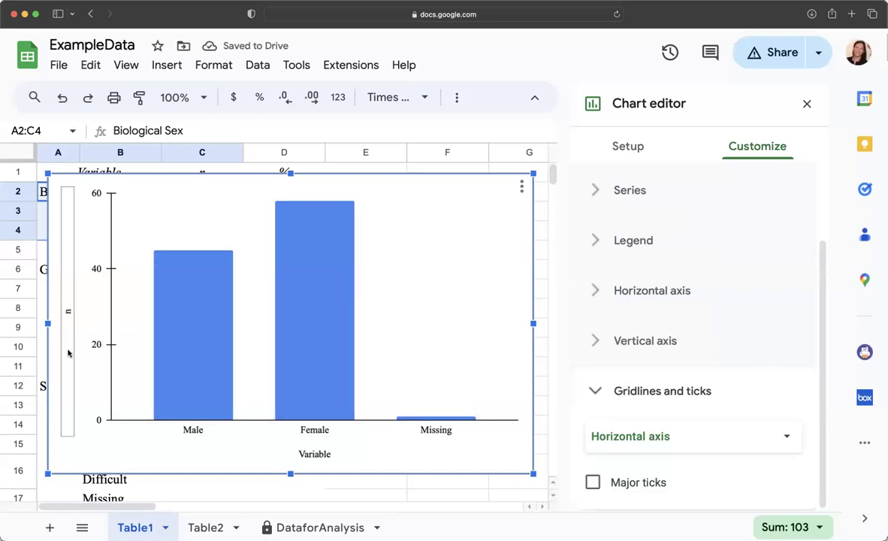
# - Set the vertical axis title to "Number of Respondents"
pyautogui.click(69, 313)
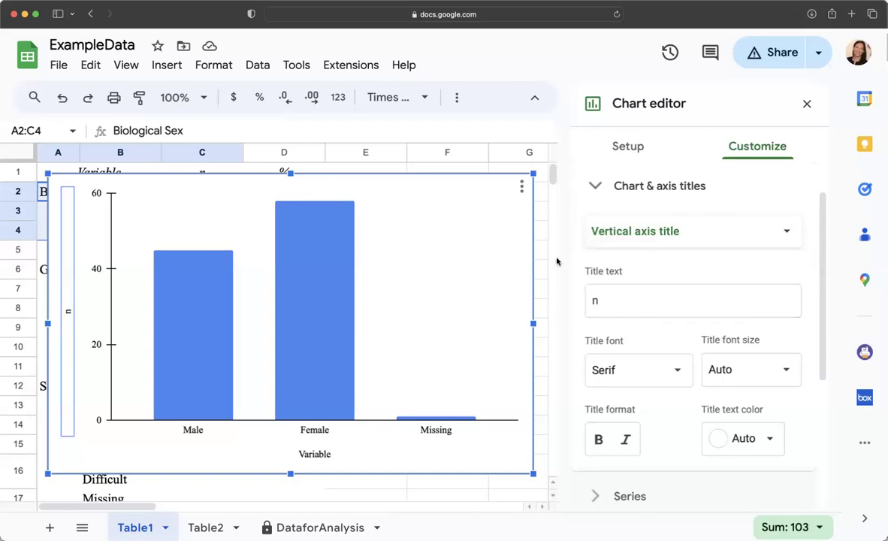
pyautogui.click(616, 299)
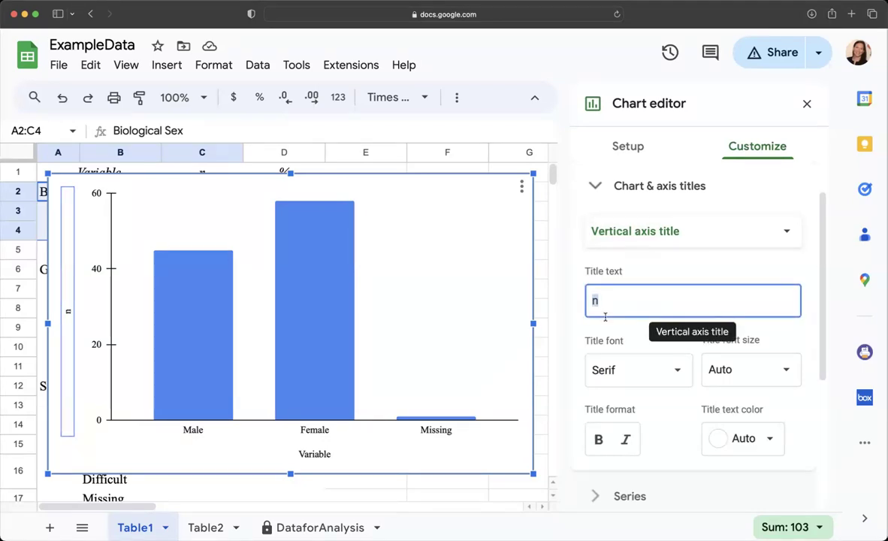
pyautogui.write('N')
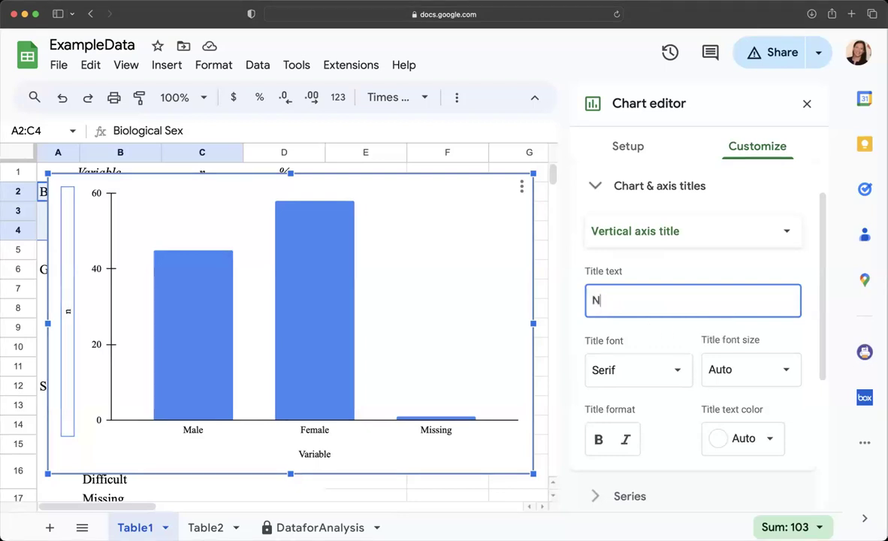
pyautogui.write('umber of Respondence')
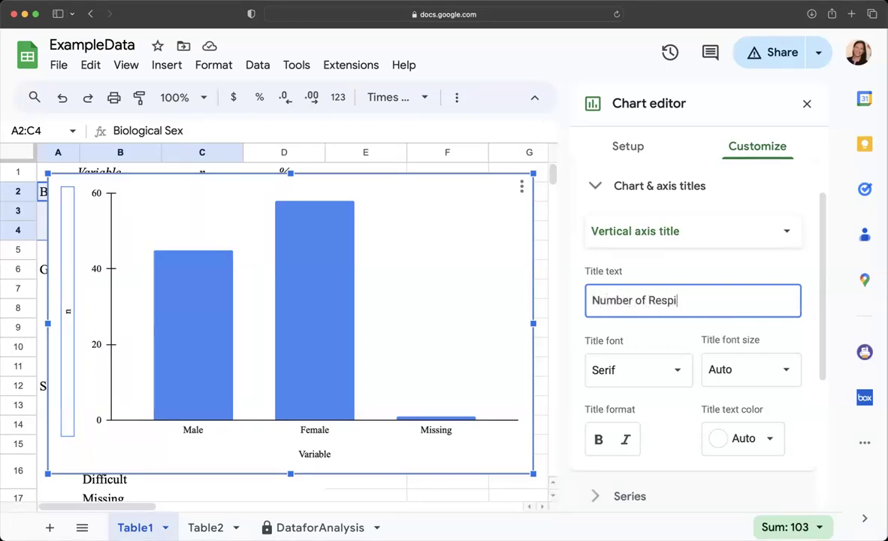
pyautogui.press('BackSpace')
pyautogui.press('BackSpace')
pyautogui.write('ts')
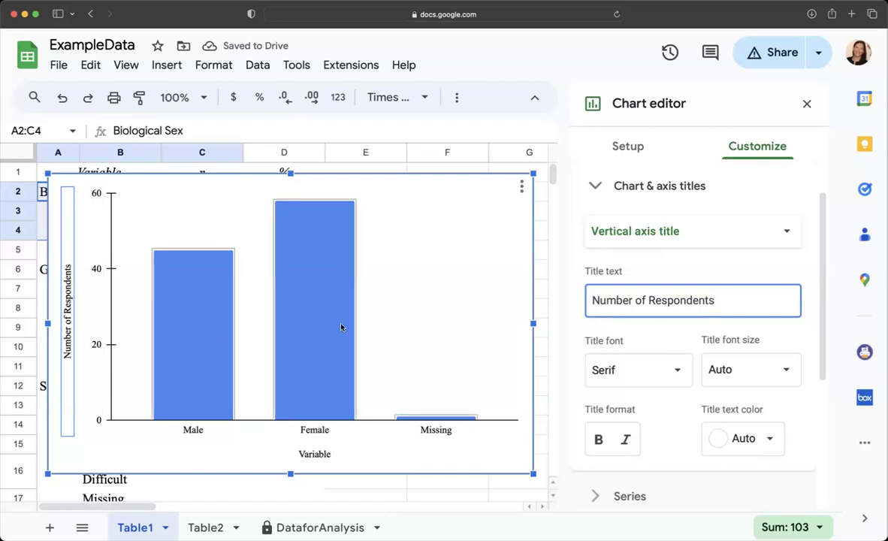
# - Set the horizontal axis title to "Biological Sex"
pyautogui.click(316, 455)
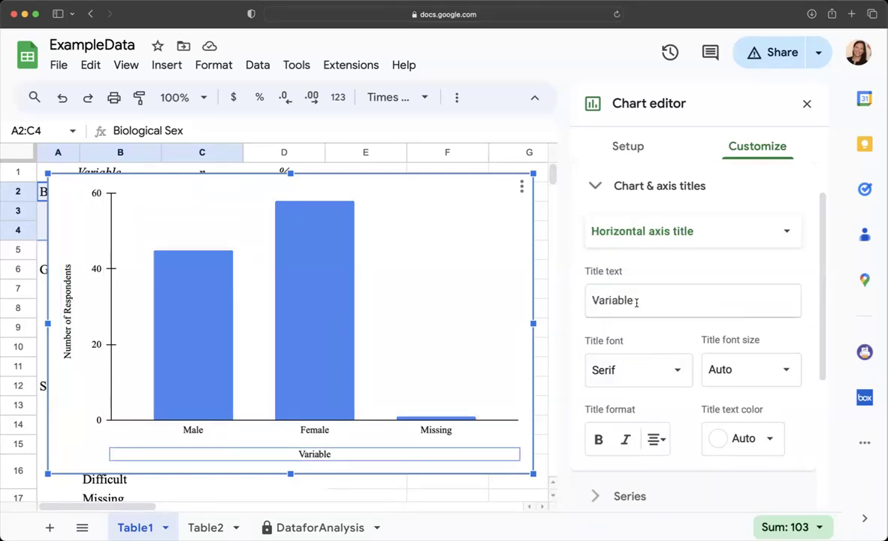
pyautogui.moveTo(651, 300); pyautogui.dragTo(556, 302)
pyautogui.write('Biolo')
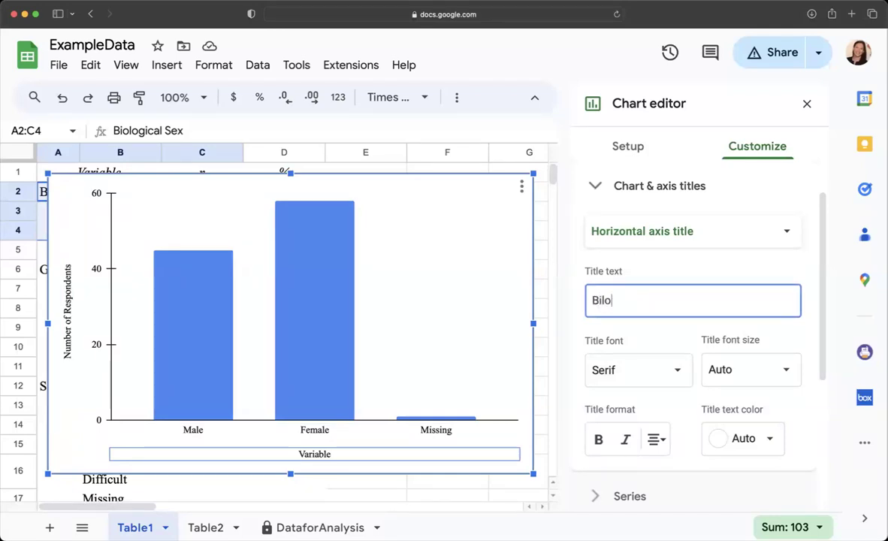
pyautogui.press('BackSpace')
pyautogui.press('BackSpace')
pyautogui.write('ological Sex')
pyautogui.click(662, 267)
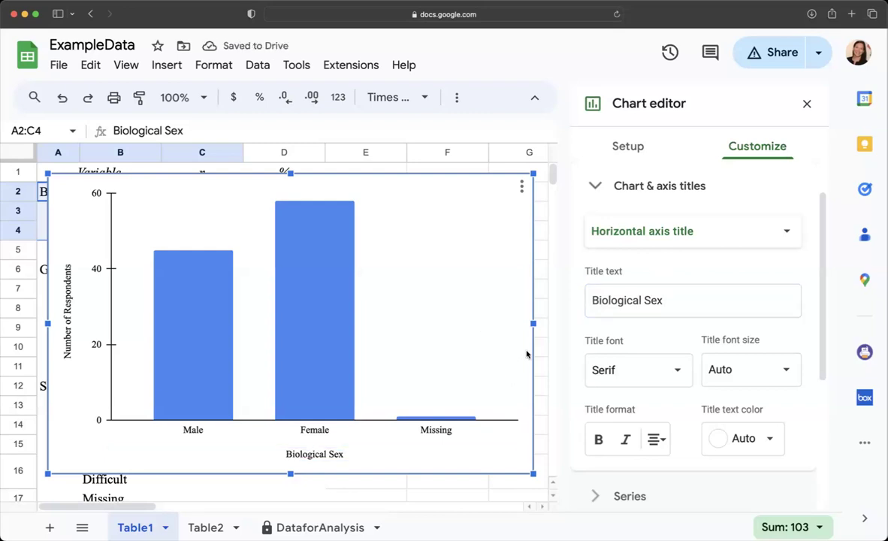
# - Turn on data labels for the chart's n series
pyautogui.click(337, 323)
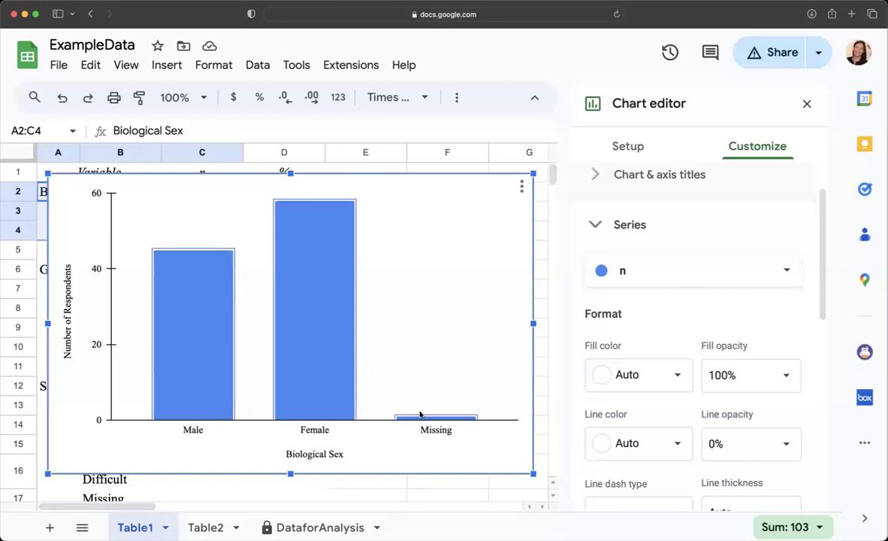
pyautogui.scroll(2, 646, 284)
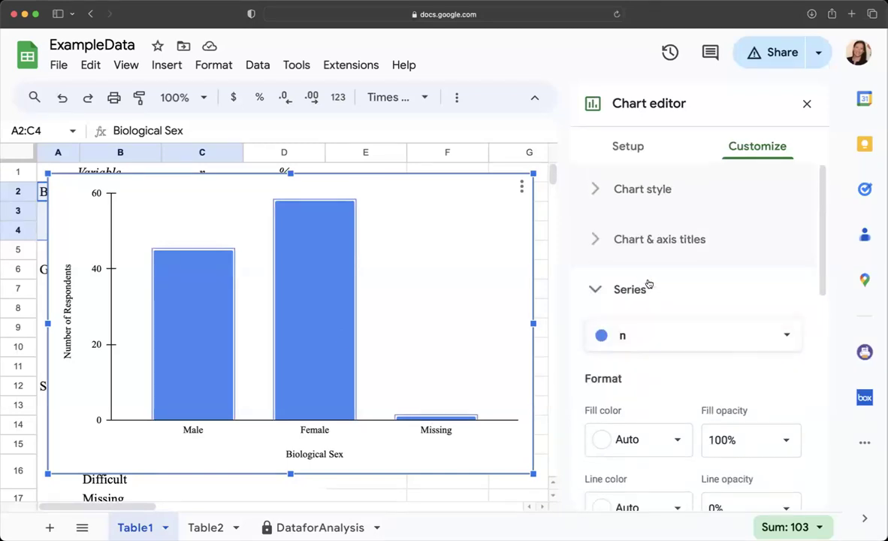
pyautogui.scroll(-3, 625, 293)
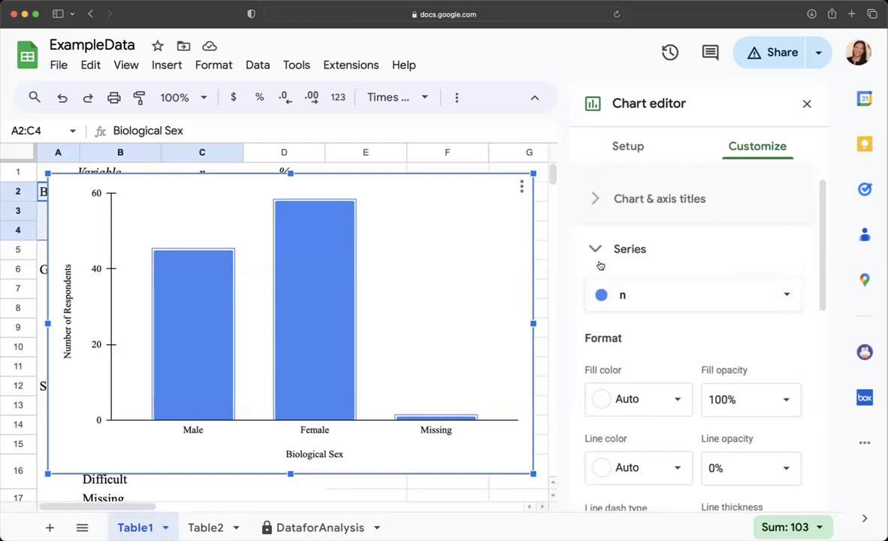
pyautogui.click(603, 252)
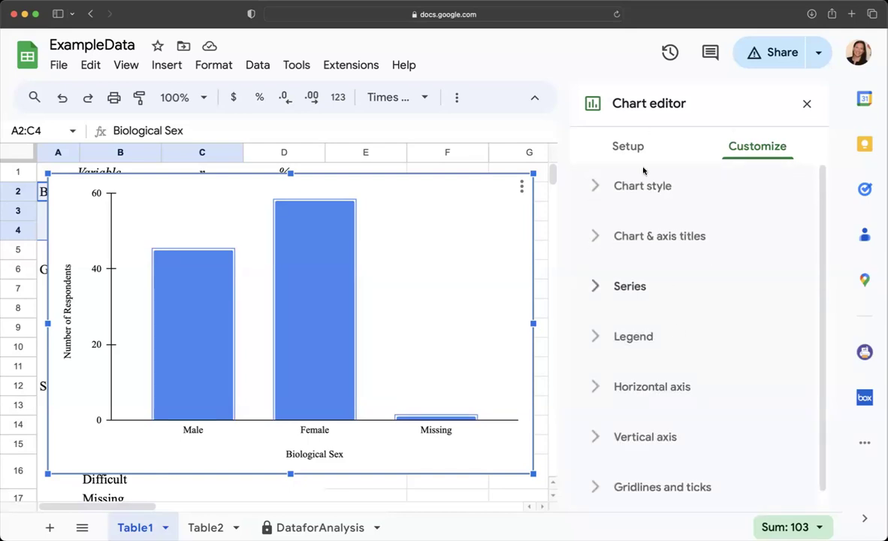
pyautogui.click(595, 286)
pyautogui.scroll(-5, 707, 297)
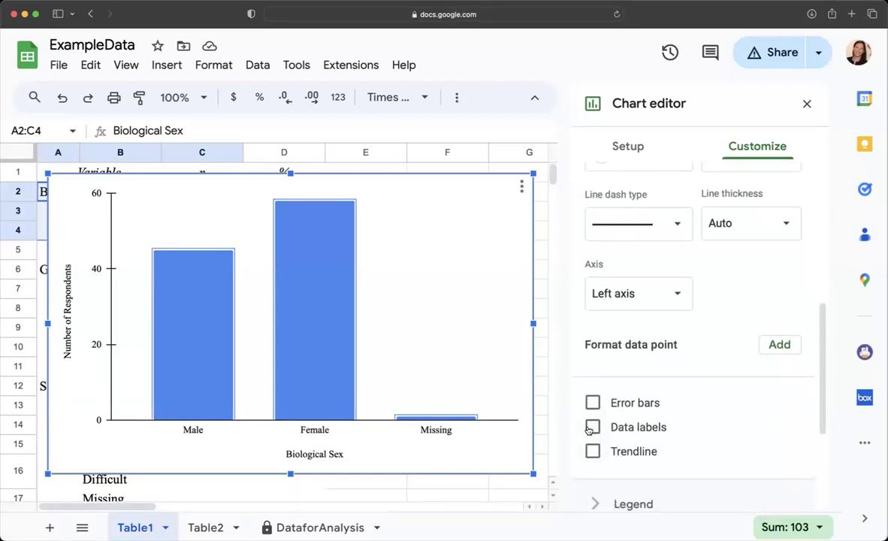
pyautogui.click(594, 428)
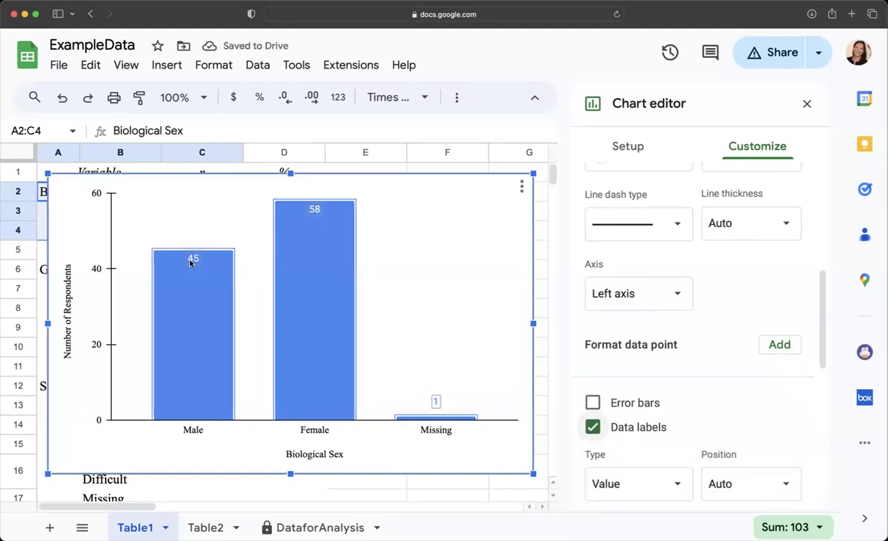
# - Place the data labels at the outside end of the columns and set their text color to black
pyautogui.scroll(-2, 696, 442)
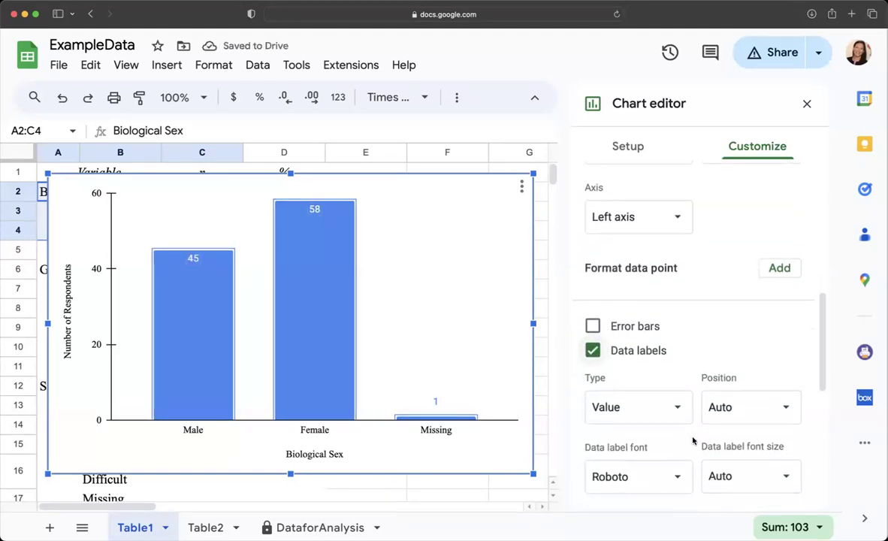
pyautogui.click(783, 407)
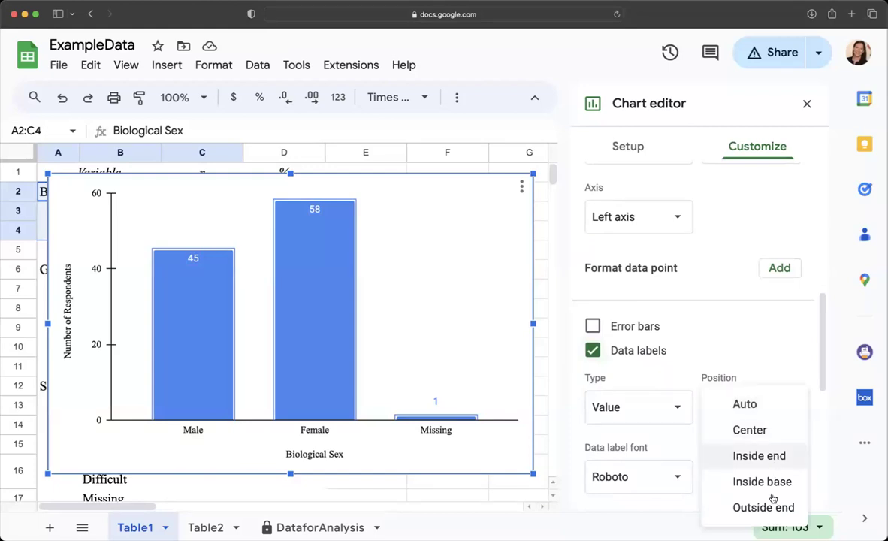
pyautogui.click(740, 508)
pyautogui.scroll(-3, 752, 353)
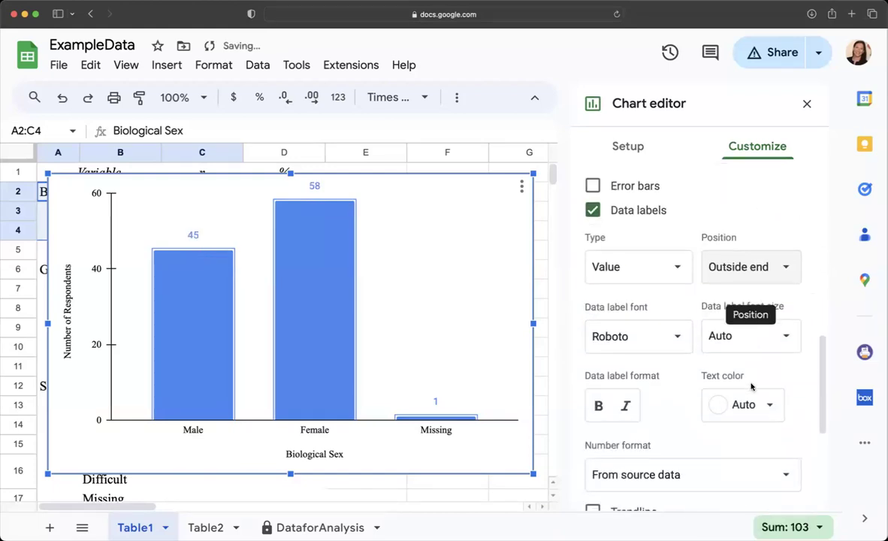
pyautogui.scroll(-3, 653, 310)
pyautogui.click(768, 272)
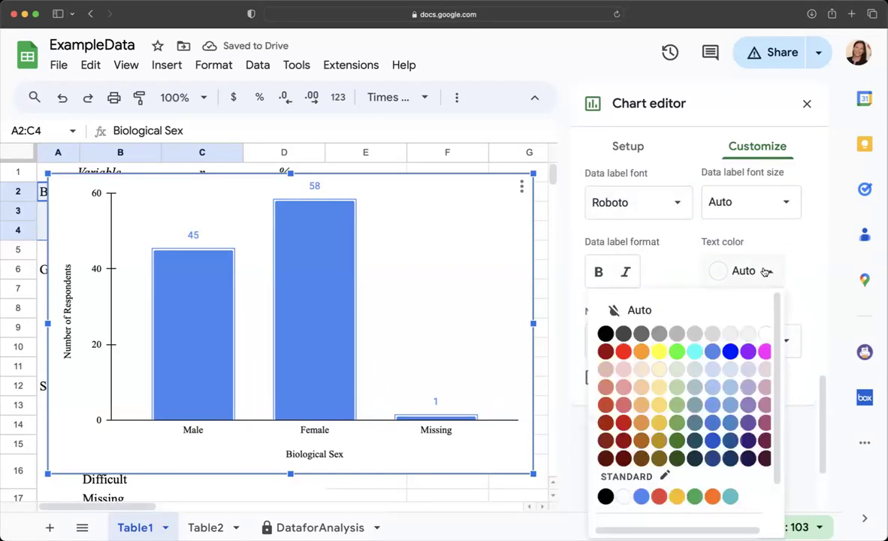
pyautogui.click(605, 335)
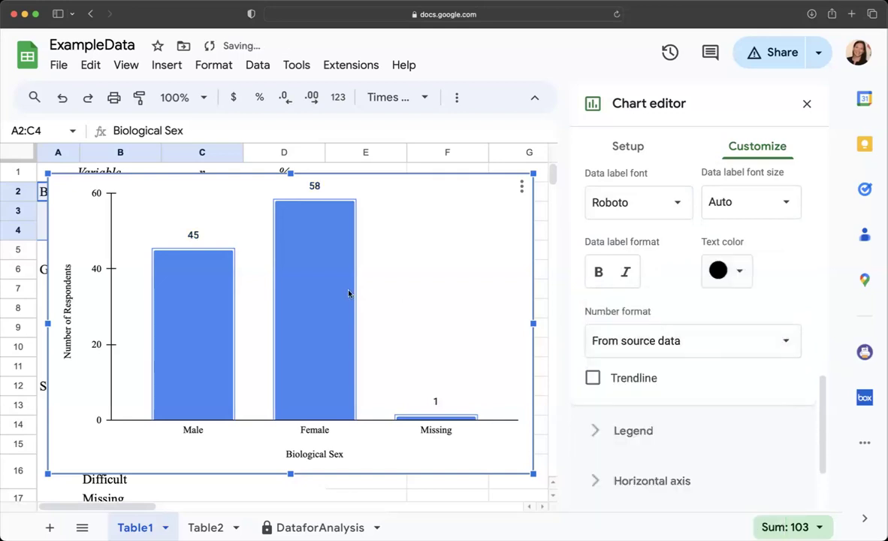
# - Try black and a medium gray as the fill color of the n series columns
pyautogui.click(317, 333)
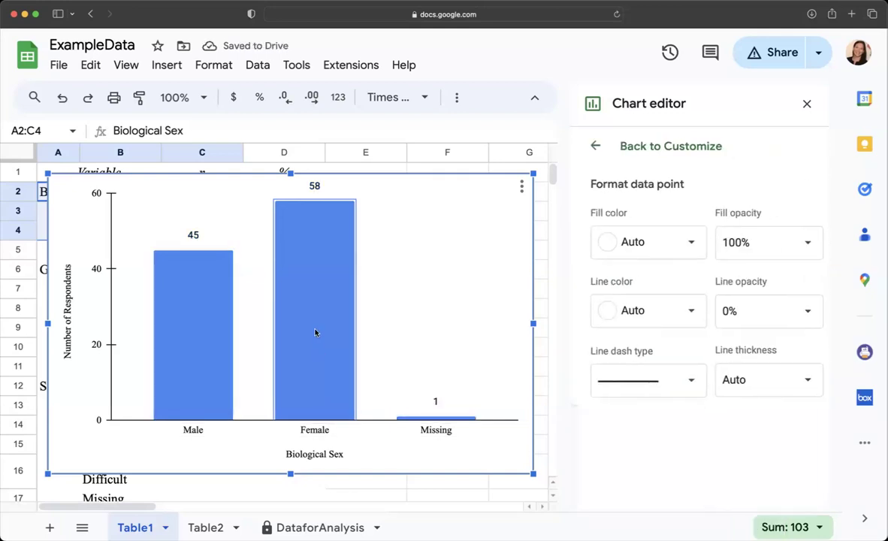
pyautogui.click(339, 367)
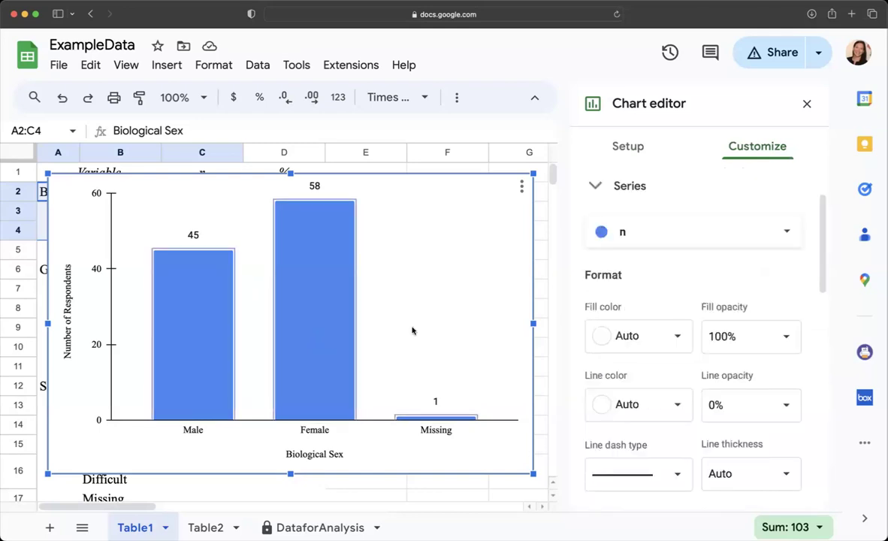
pyautogui.click(674, 335)
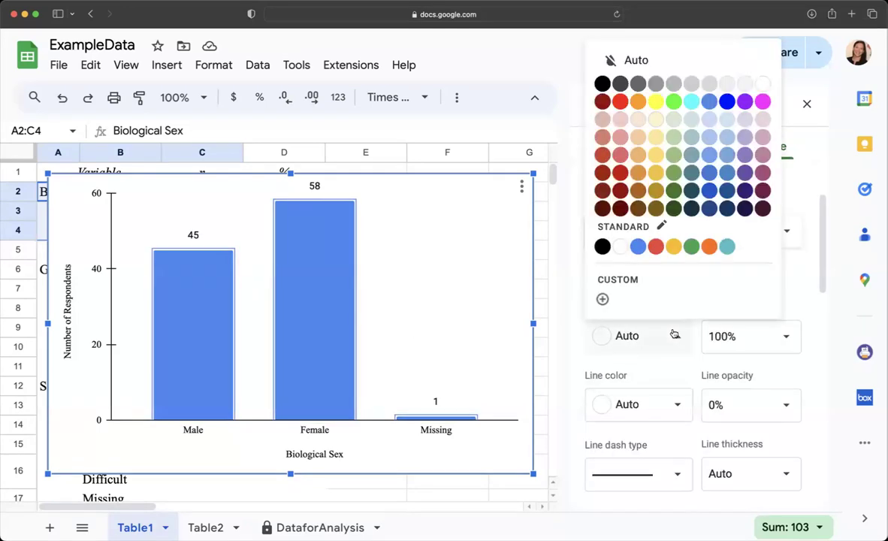
pyautogui.click(603, 83)
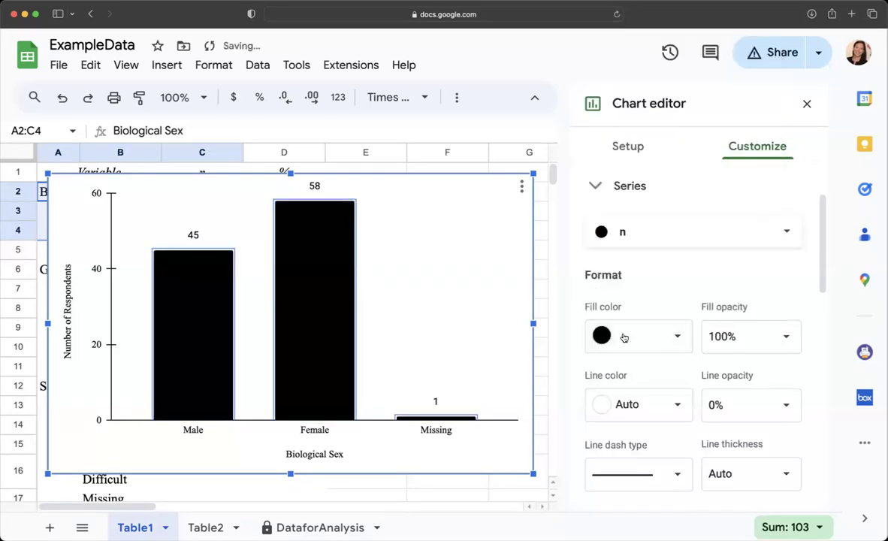
pyautogui.click(670, 337)
pyautogui.click(656, 83)
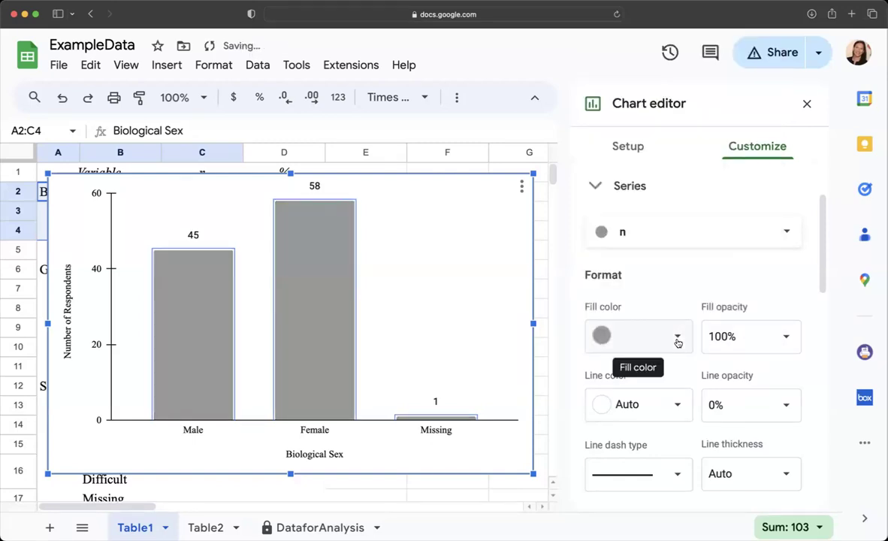
# - Set the fill color of the n series columns to dark gray and deselect the series
pyautogui.click(650, 336)
pyautogui.click(639, 83)
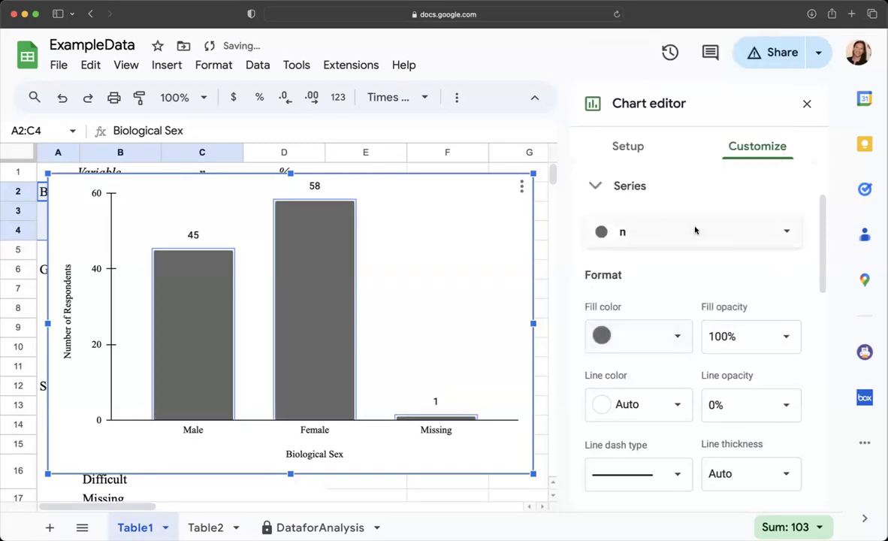
pyautogui.click(517, 249)
pyautogui.click(485, 178)
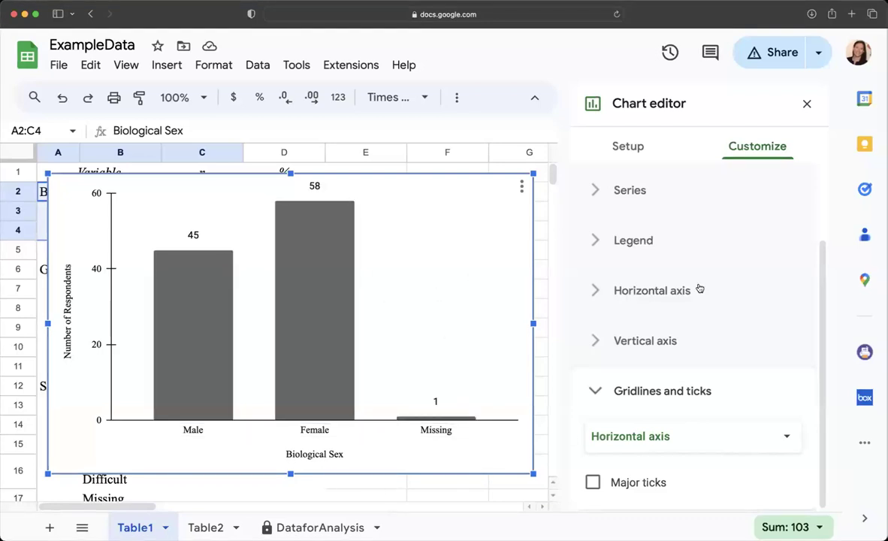
# - Close the chart editor and move the chart beside the table, over columns E to J
pyautogui.click(809, 105)
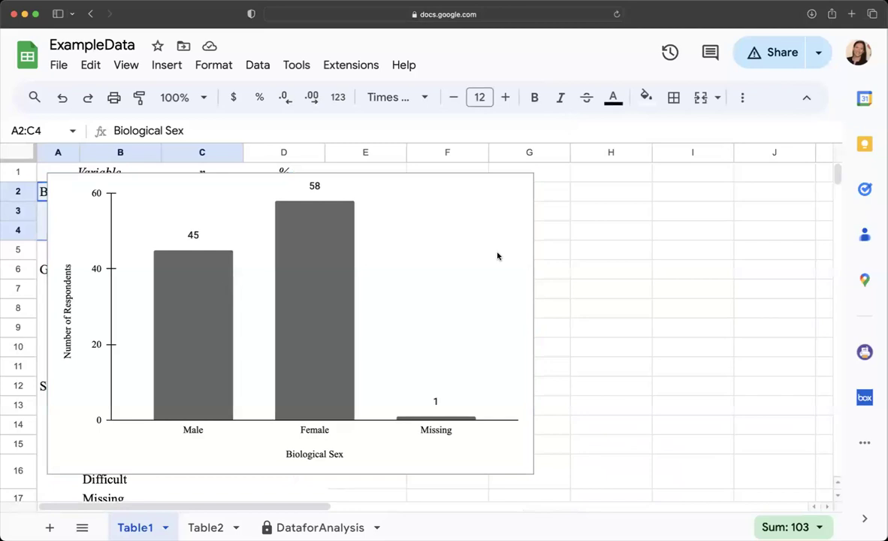
pyautogui.moveTo(470, 260); pyautogui.dragTo(767, 261)
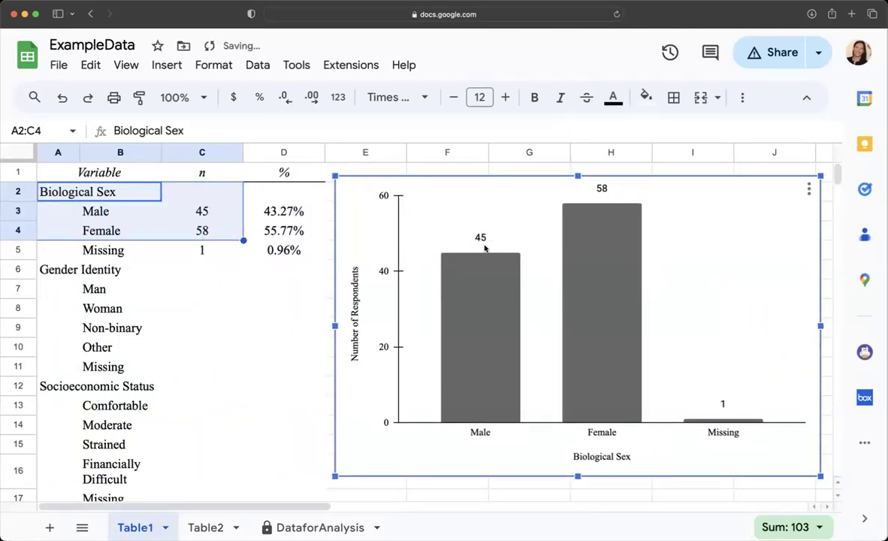
# - Compare the Male, Female and Missing counts in C3:C5 with the chart's data labels
pyautogui.moveTo(483, 239)
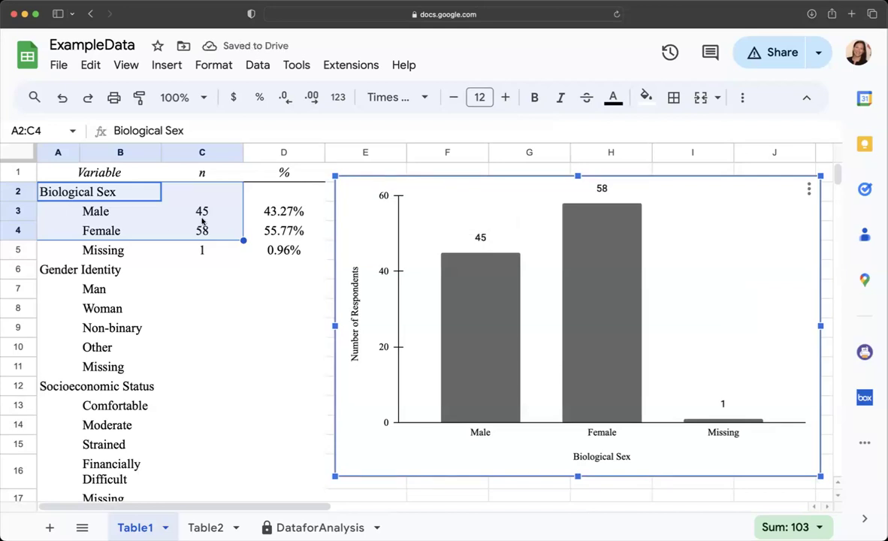
pyautogui.click(201, 251)
pyautogui.click(204, 212)
pyautogui.click(205, 231)
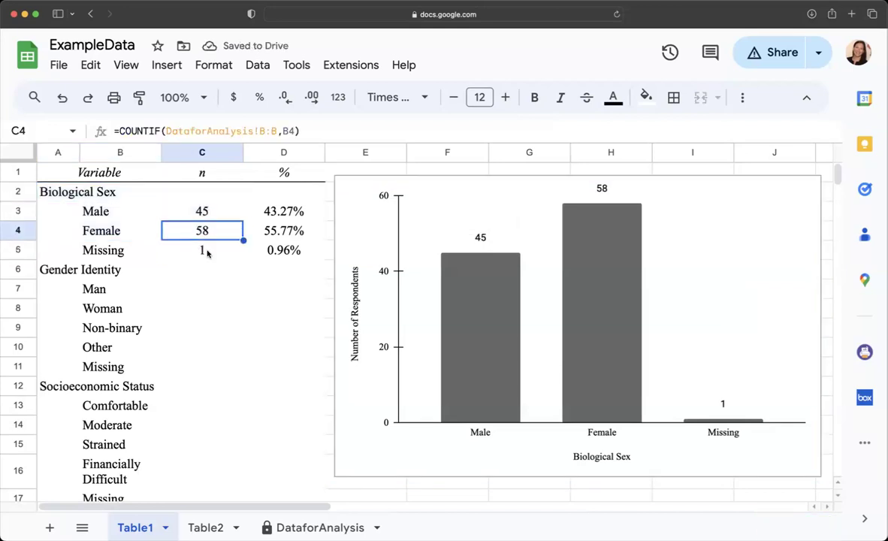
pyautogui.click(218, 257)
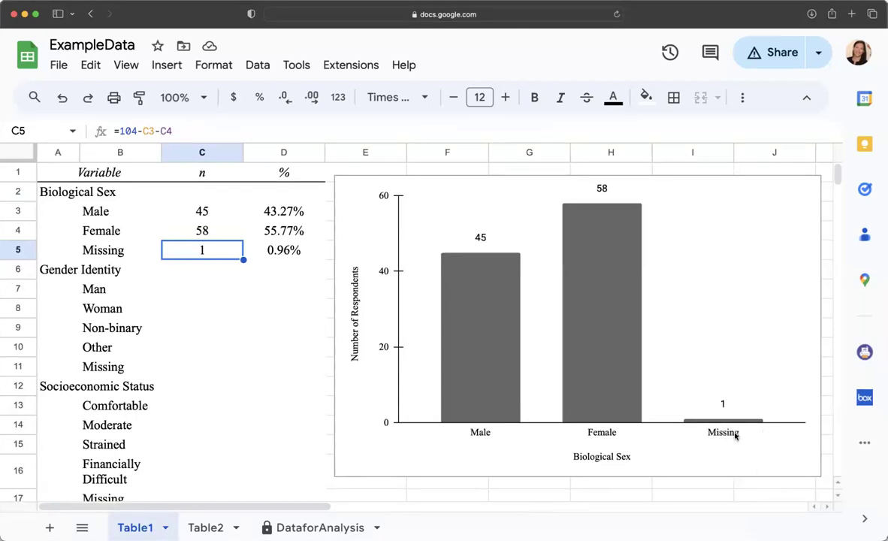
pyautogui.click(744, 363)
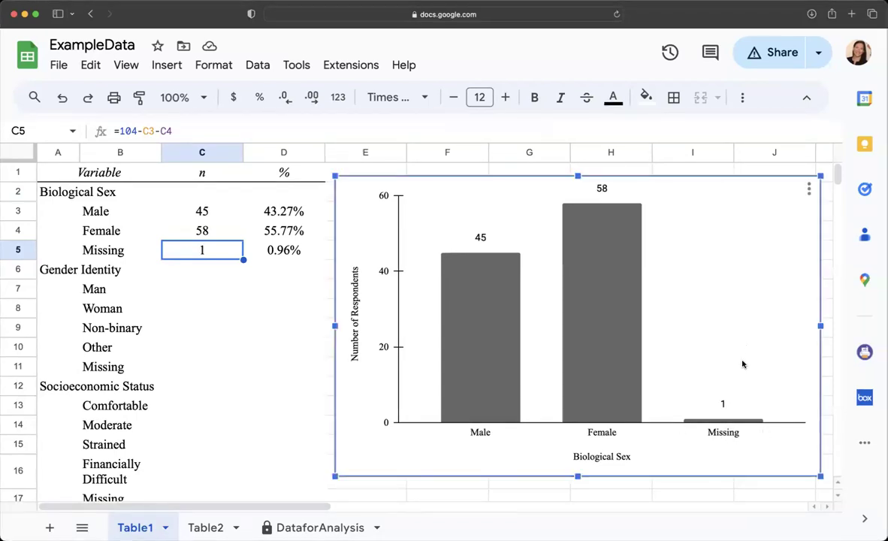